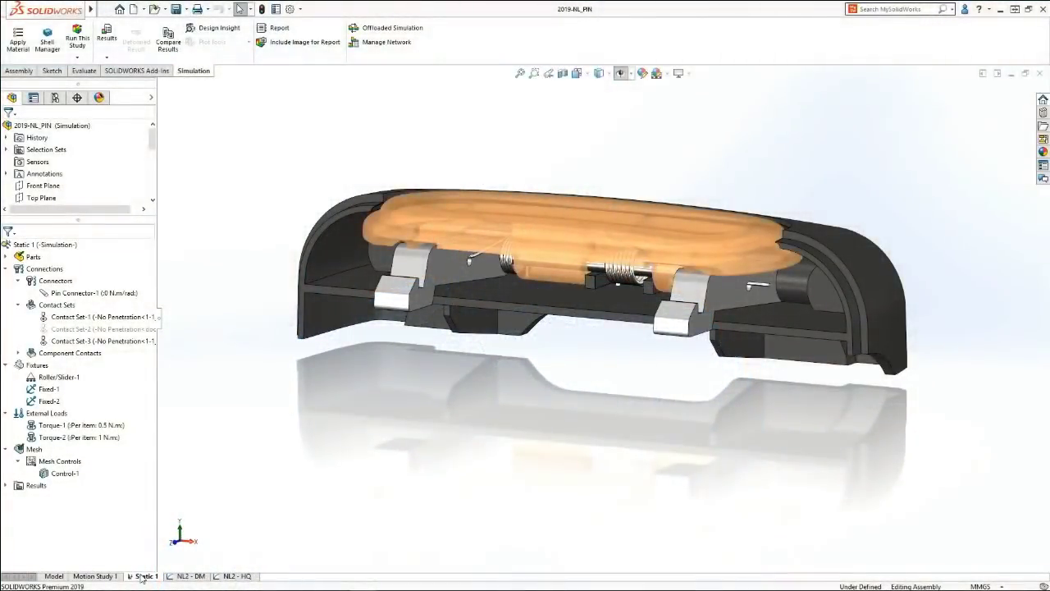
Copy the Static 1 study as a Nonlinear study named 'Nonlinear 3 from [Static 1]'.
right_click(142, 577)
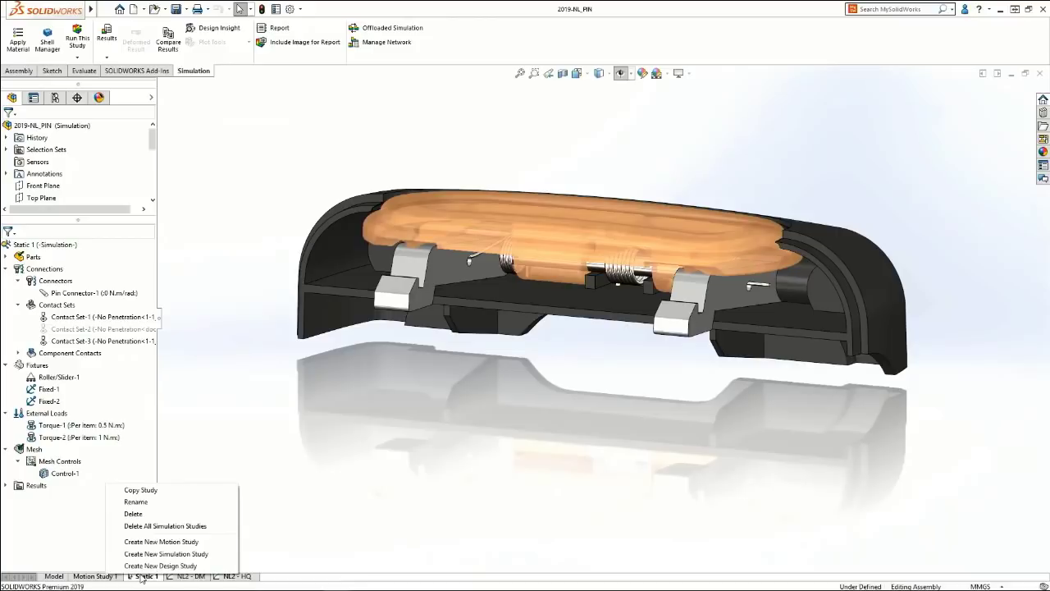
left_click(161, 492)
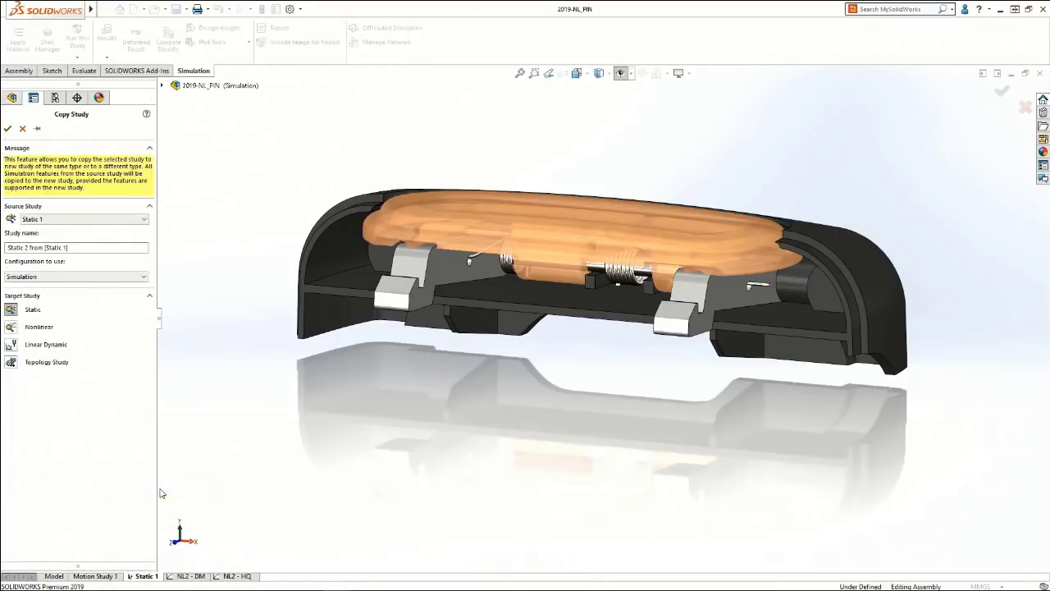
left_click(11, 328)
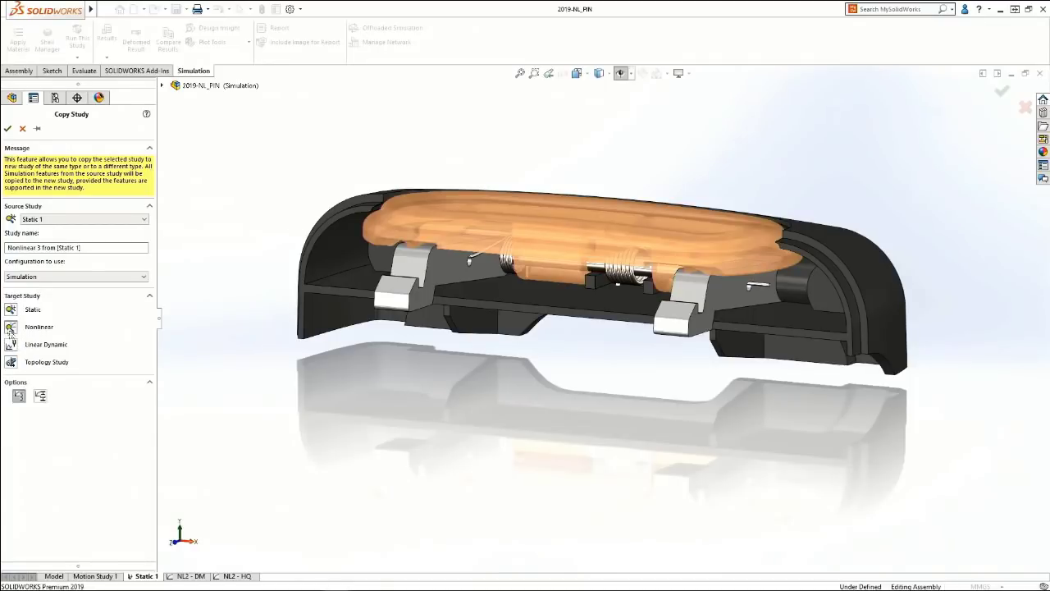
right_click(51, 453)
left_click(54, 452)
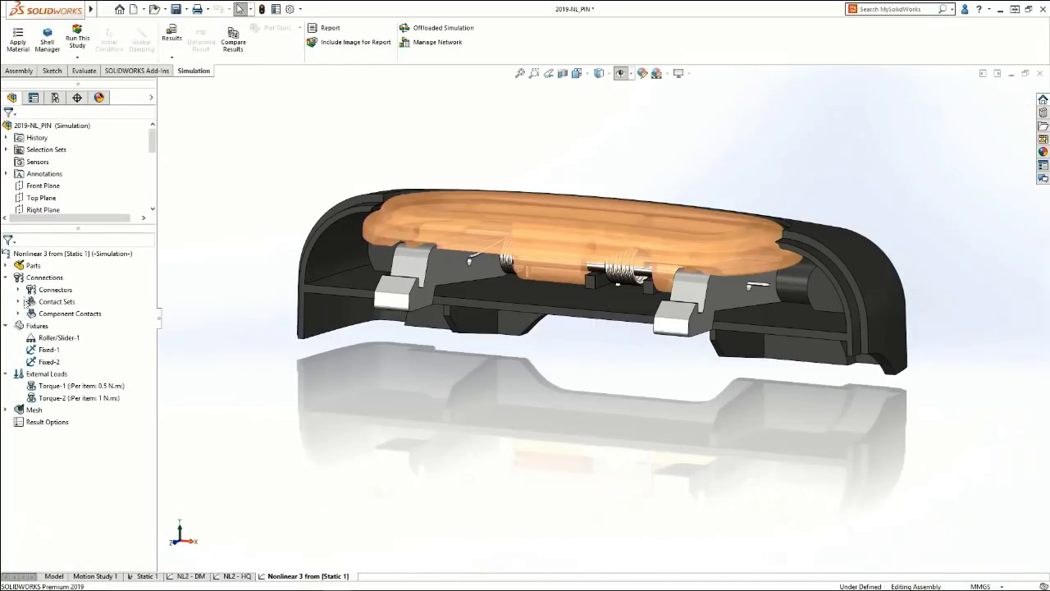
Edit Pin Connector-1's definition and enlarge its face list to show all six joined faces.
left_click(19, 291)
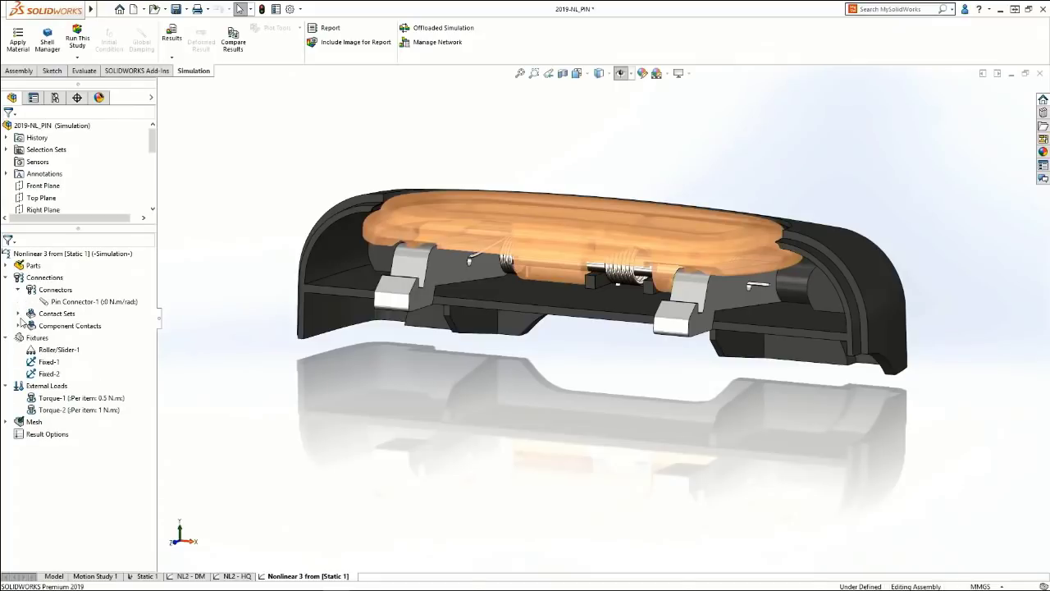
left_click(18, 313)
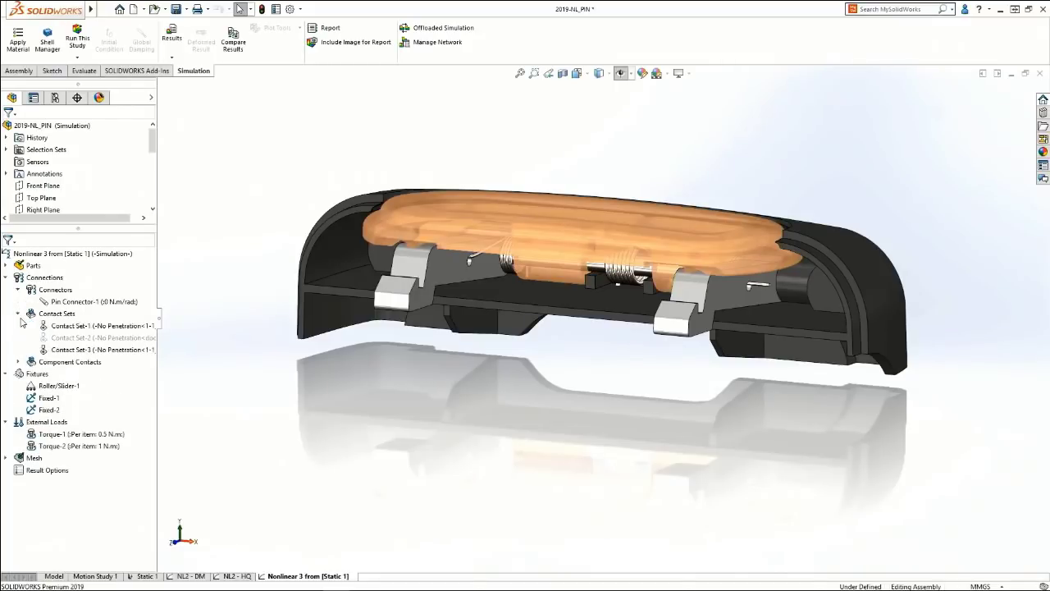
right_click(70, 303)
left_click(89, 309)
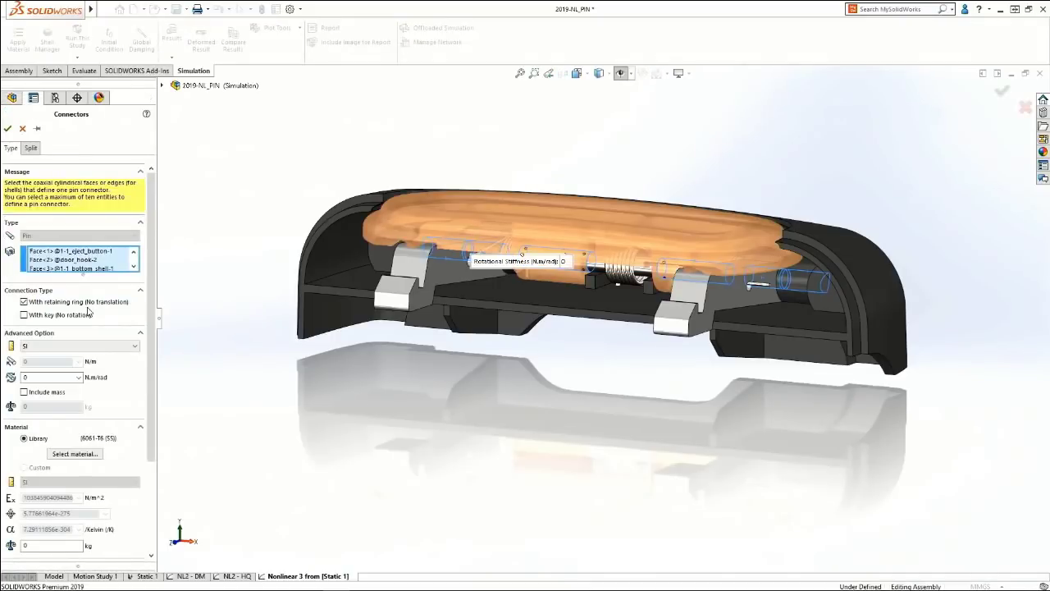
left_click_drag(96, 275, 87, 321)
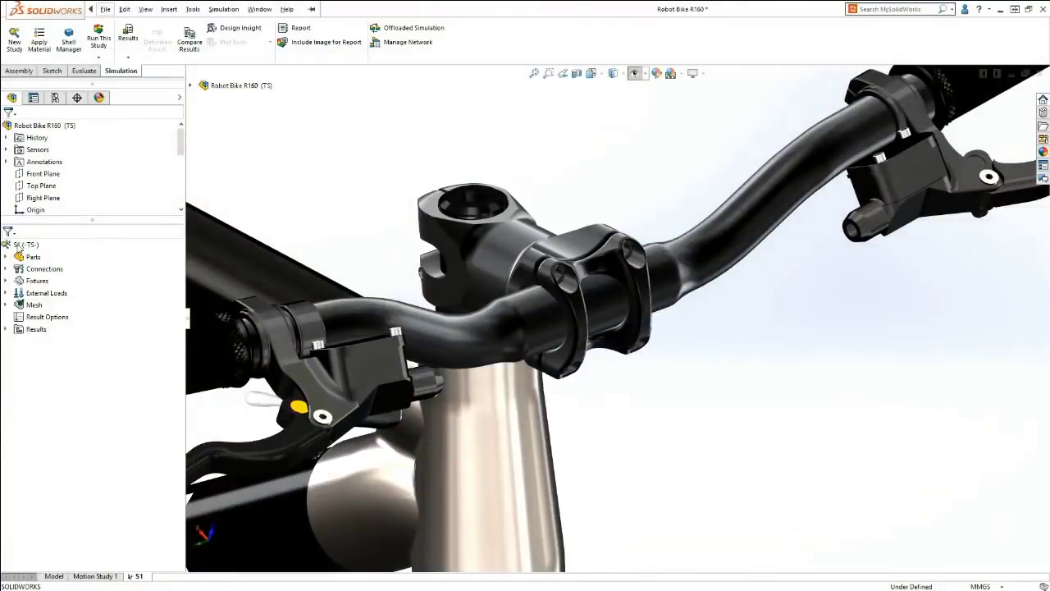
Add Load Cases 1–5 in S1's Load Case Manager, one per -300 N load, and run them.
right_click(18, 246)
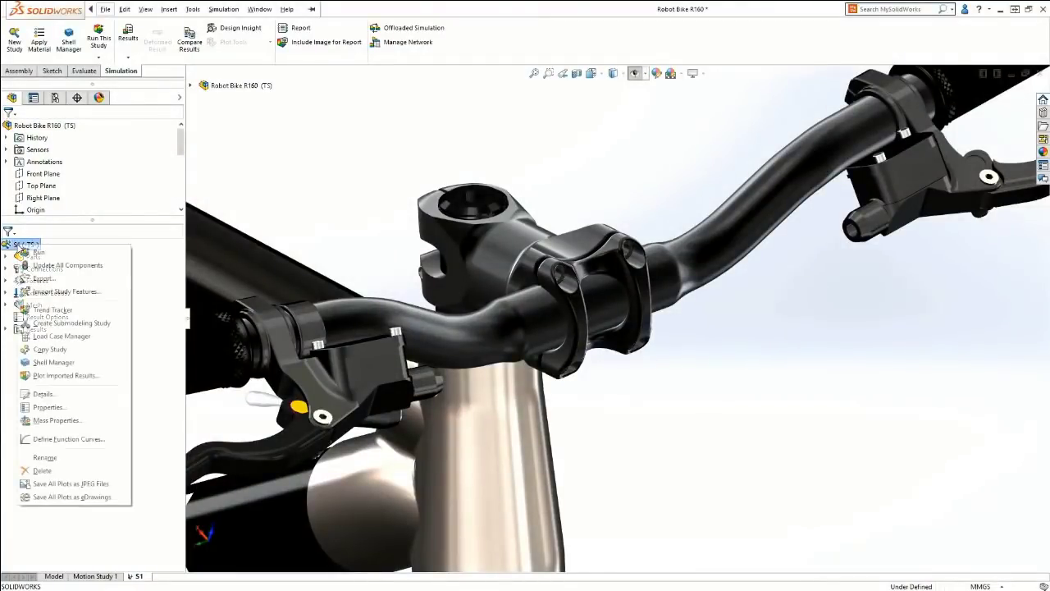
left_click(44, 335)
left_click(153, 451)
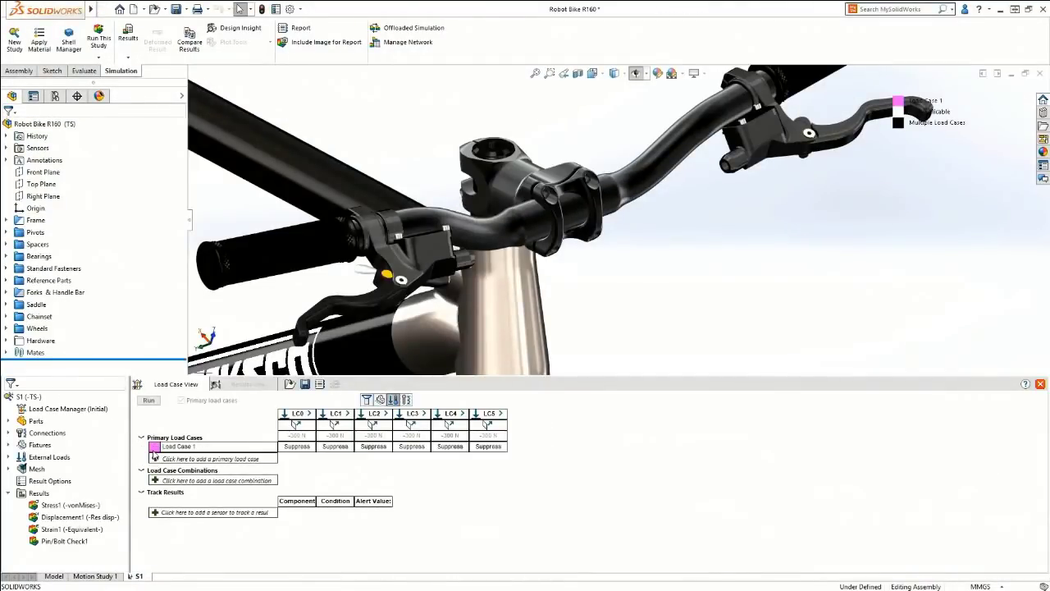
left_click(155, 460)
left_click(155, 470)
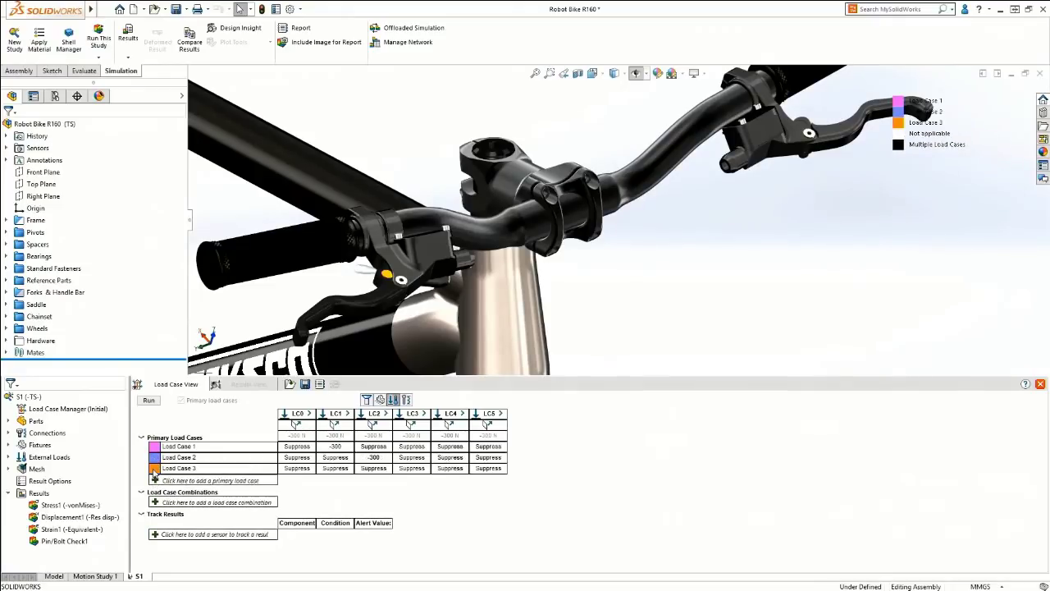
left_click(154, 481)
left_click(155, 491)
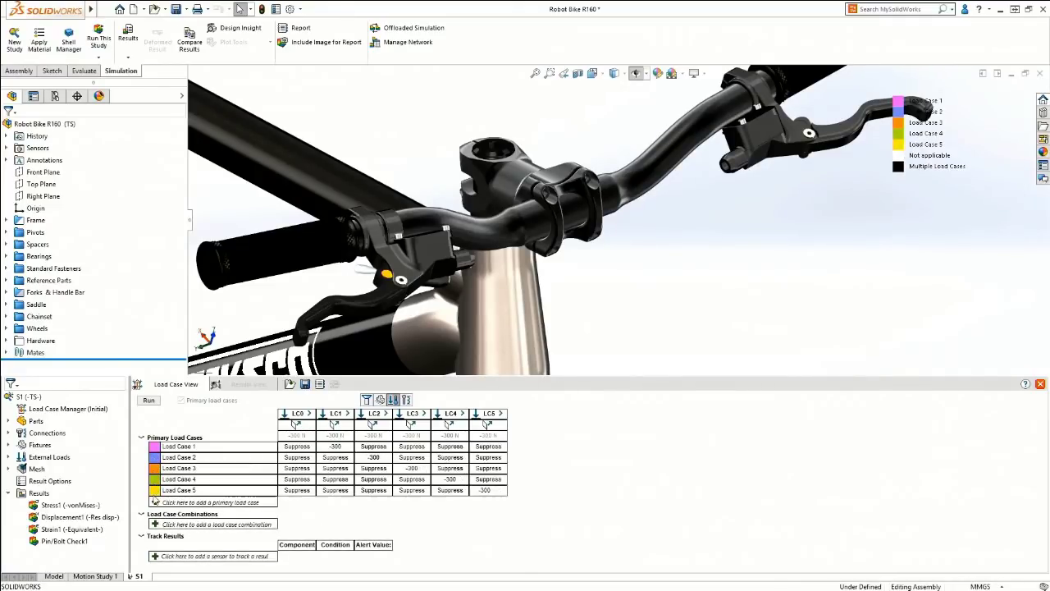
left_click(148, 401)
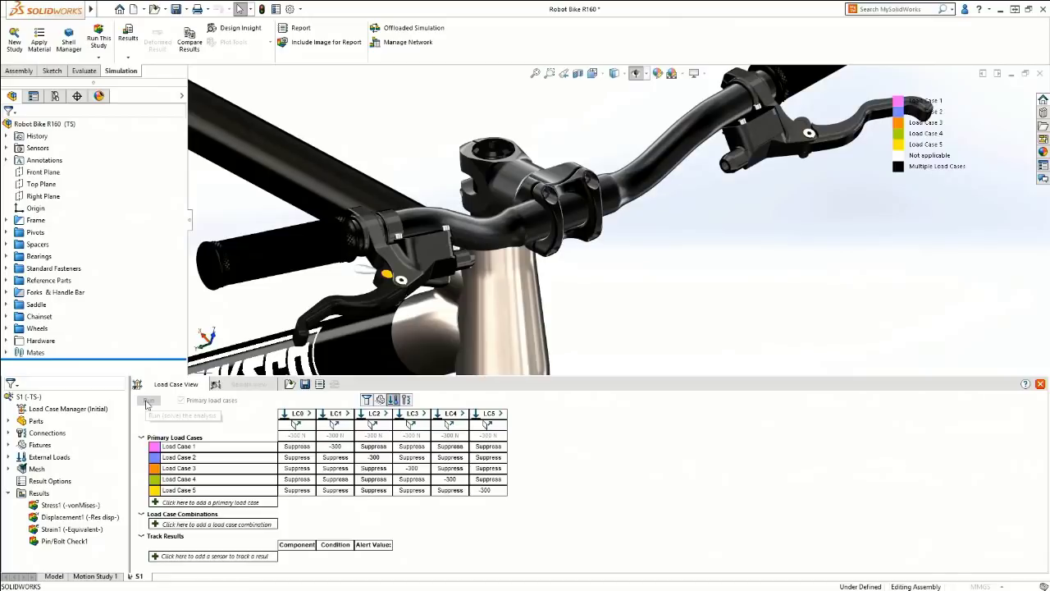
Display the handlebar von Mises stress plot for each of Load Cases 1 through 5.
left_click(167, 477)
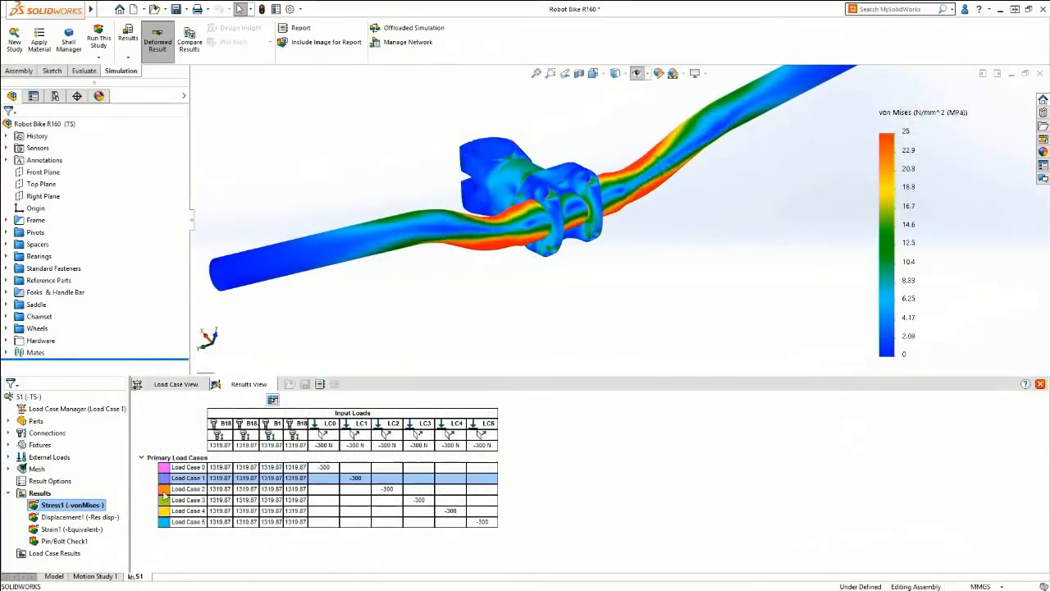
left_click(166, 488)
left_click(165, 499)
left_click(166, 510)
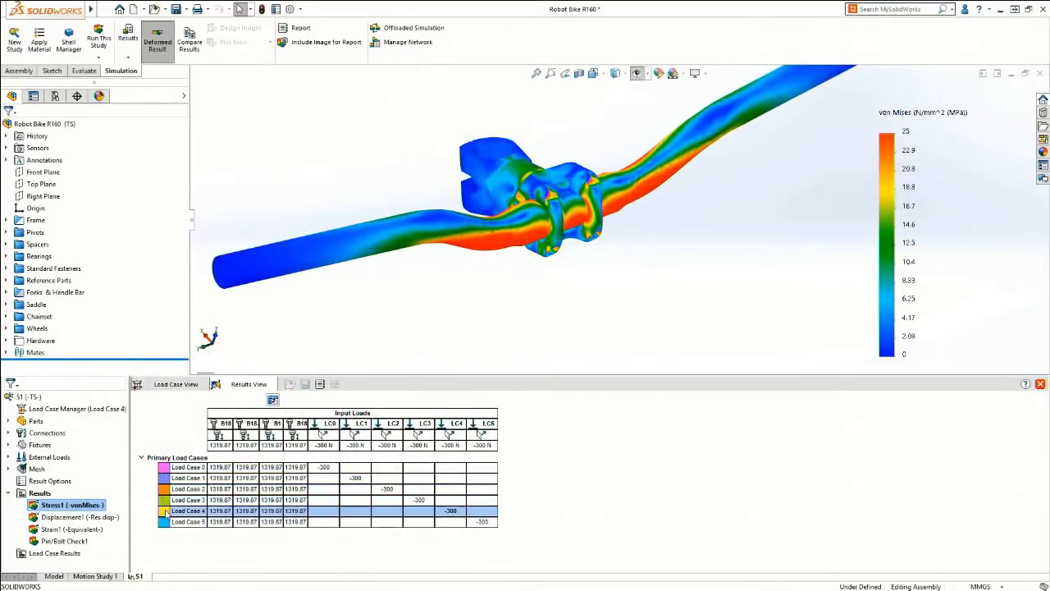
left_click(165, 522)
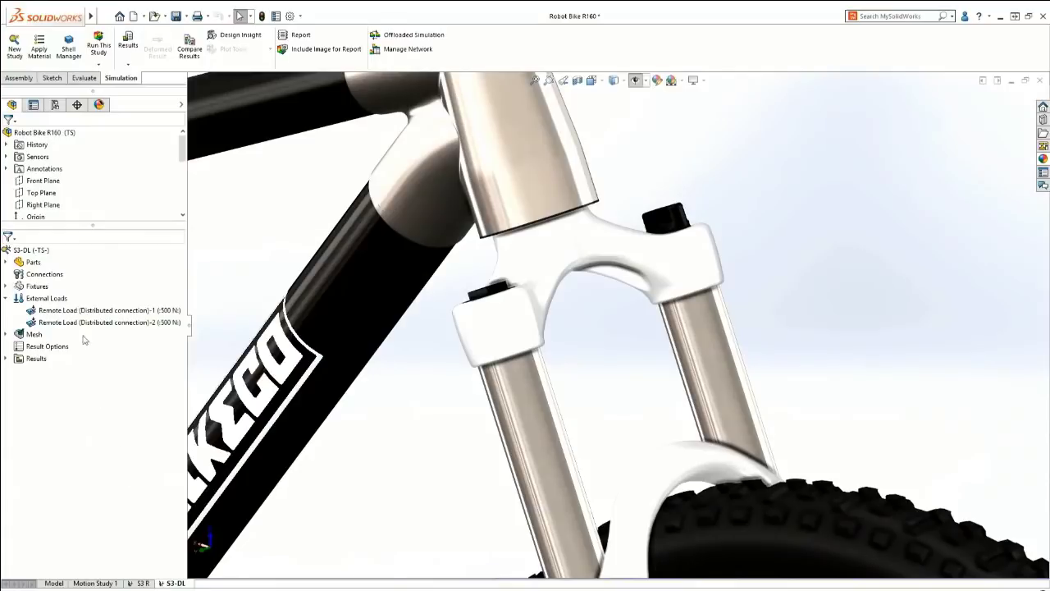
Change Remote Load-1 to a Distributed connection with Linear weighting factor.
double_click(71, 316)
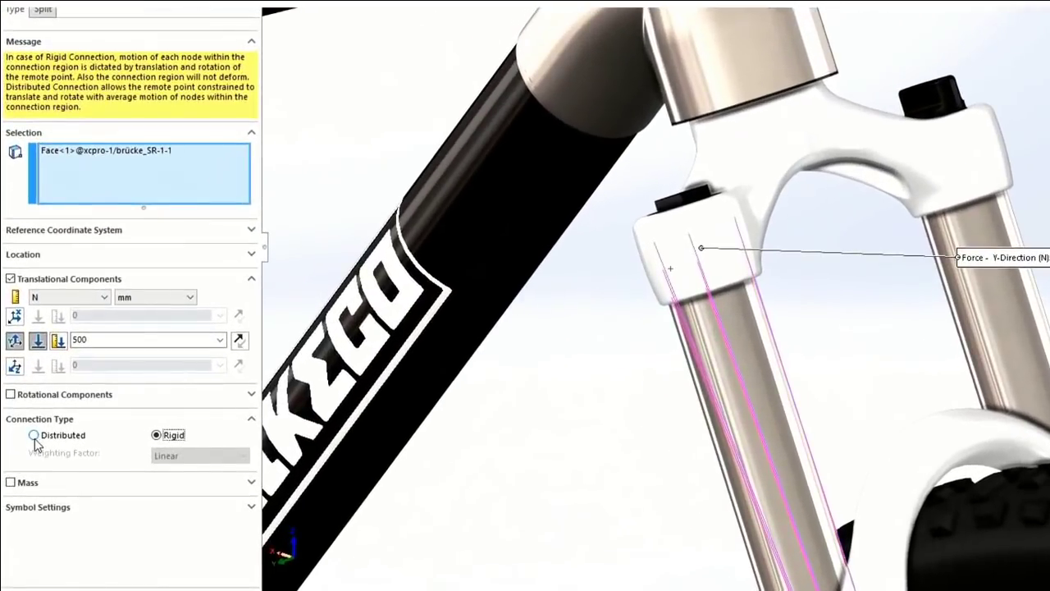
left_click(25, 458)
left_click(172, 455)
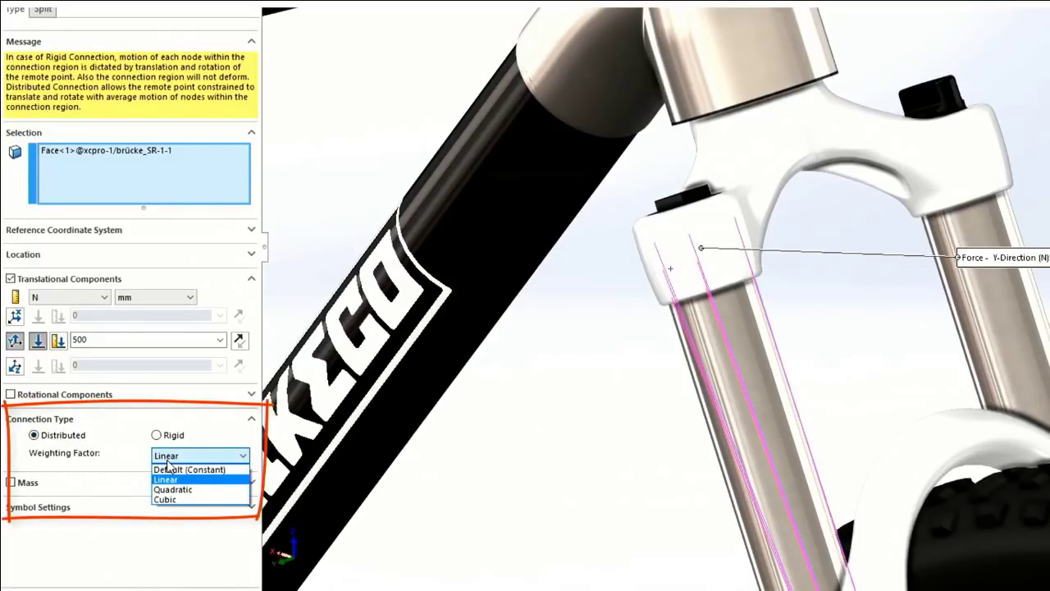
left_click(167, 460)
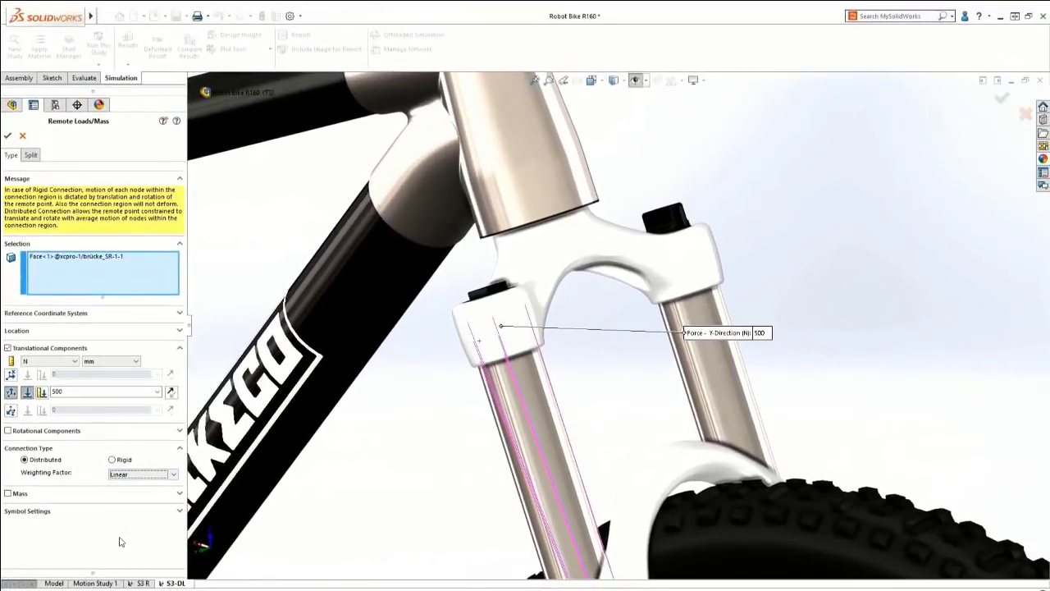
key("Return")
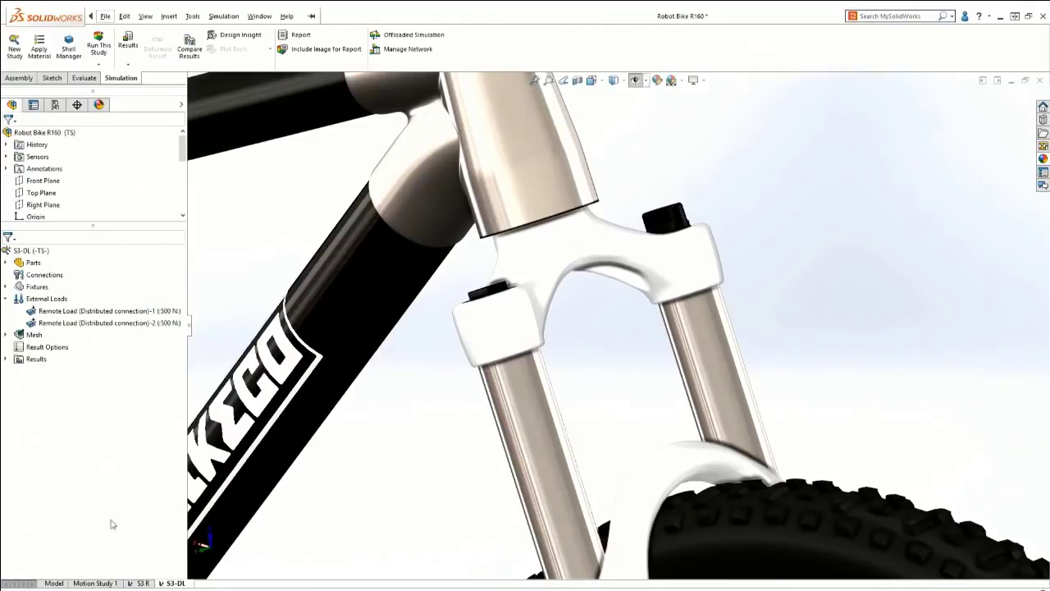
Show the Stress1 von Mises plot, then compare stress and displacement results in four panes.
left_click(7, 358)
double_click(45, 371)
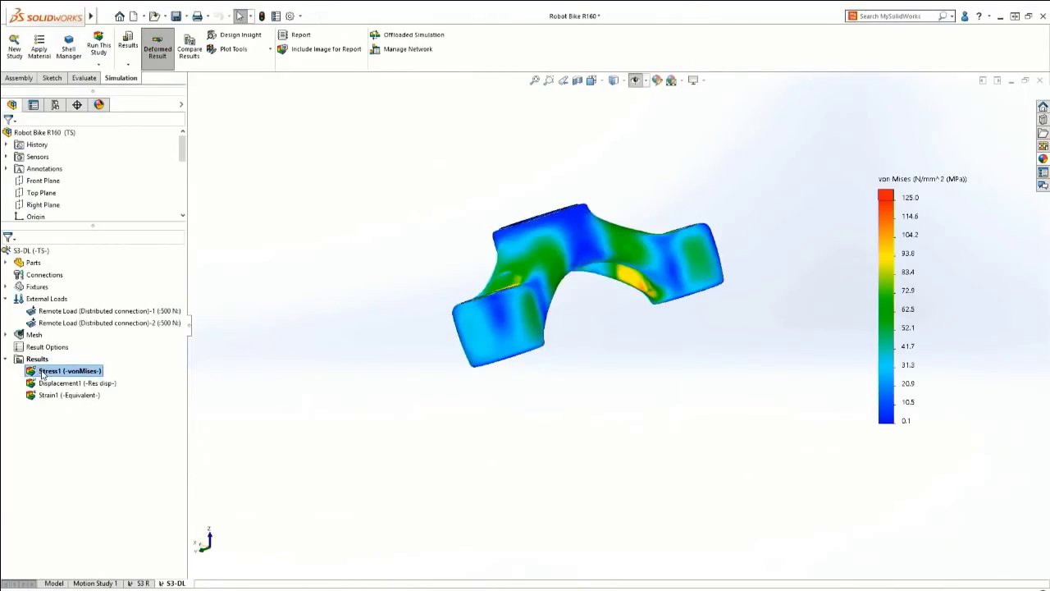
right_click(37, 358)
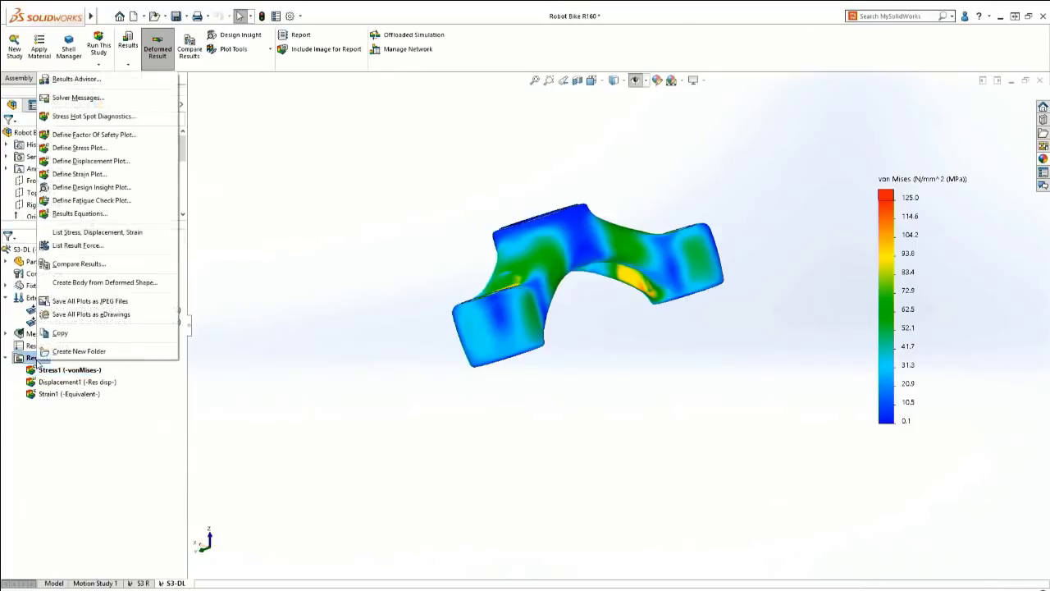
left_click(79, 264)
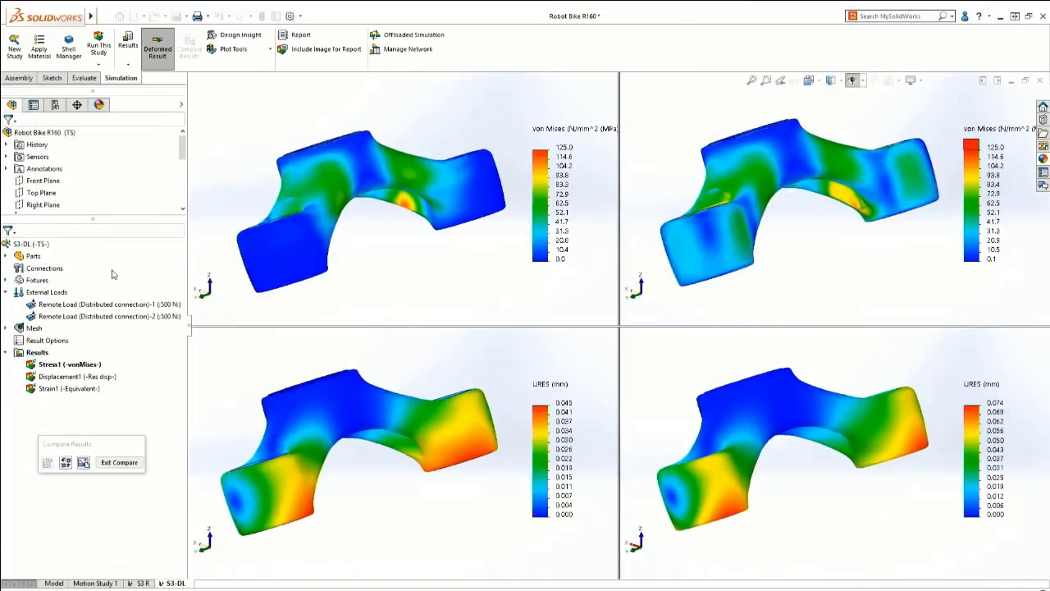